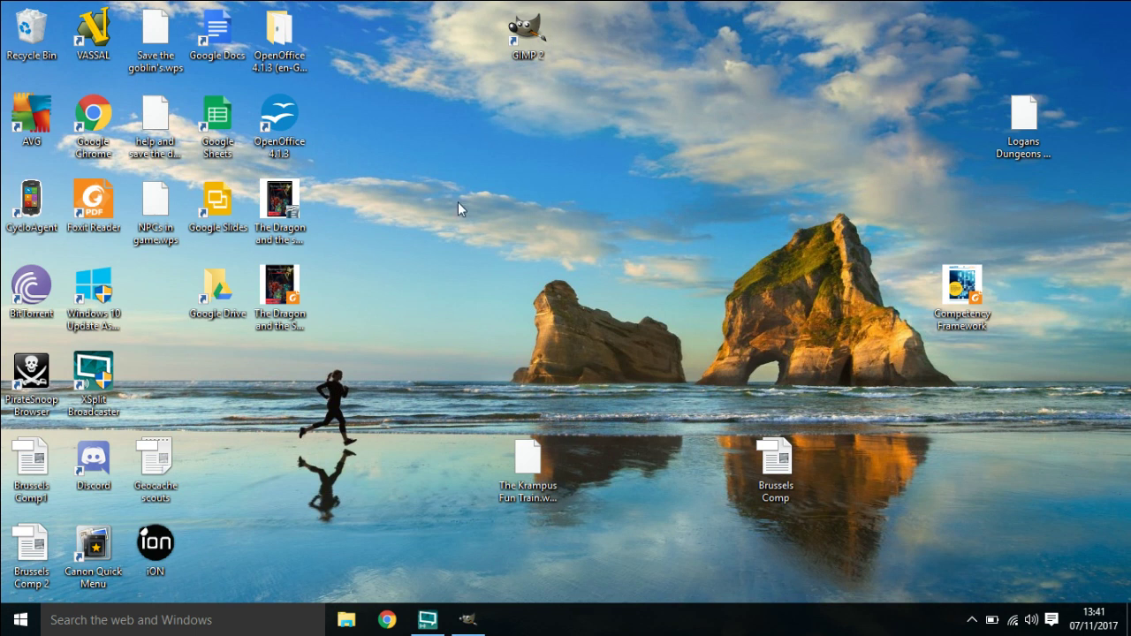
Switch to GIMP and open the image kenku bard.png from the Pictures folder
click(466, 623)
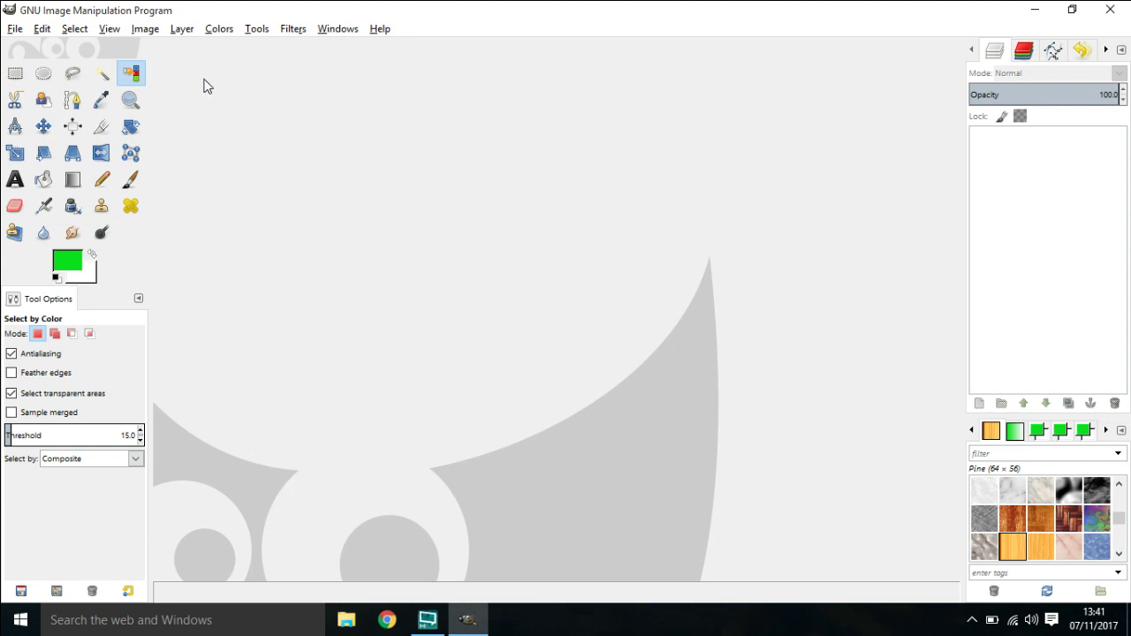
click(14, 29)
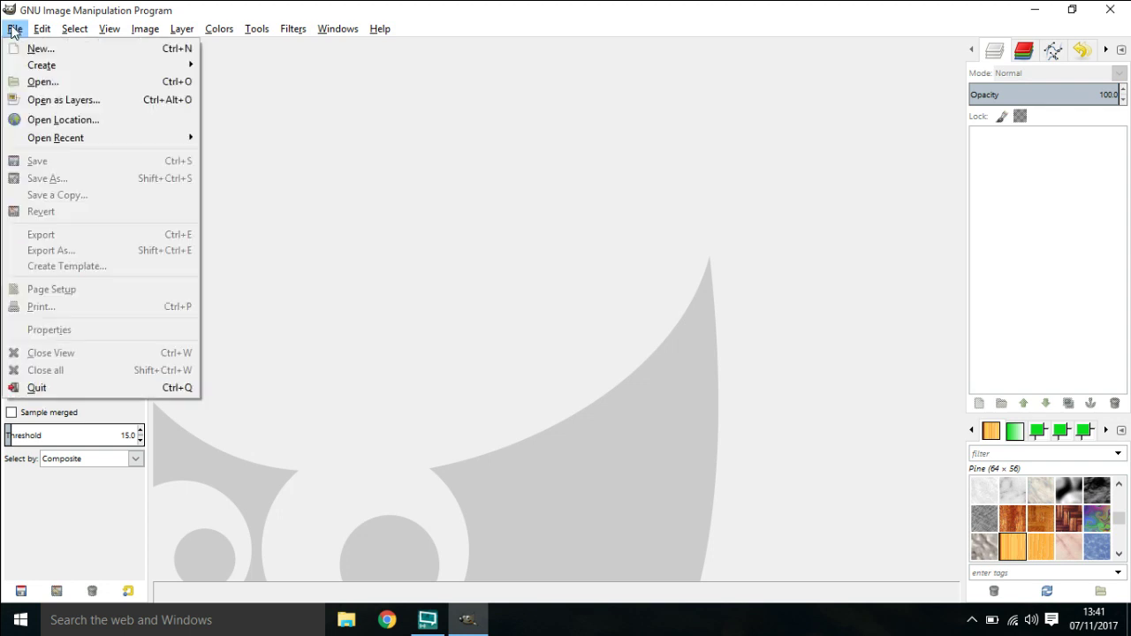
click(36, 82)
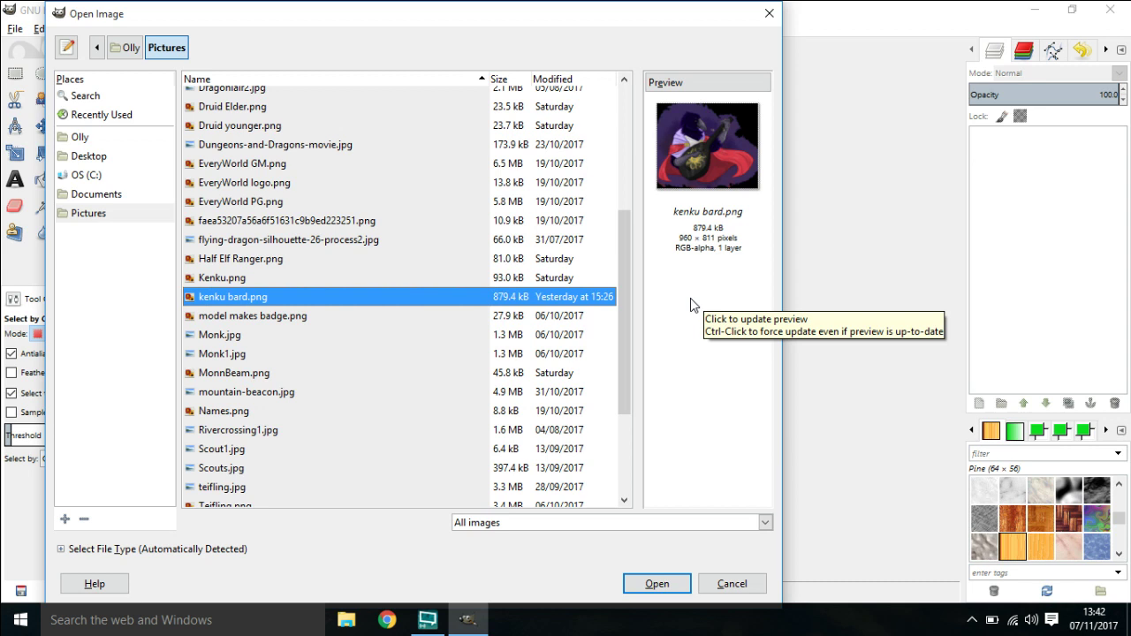
click(656, 584)
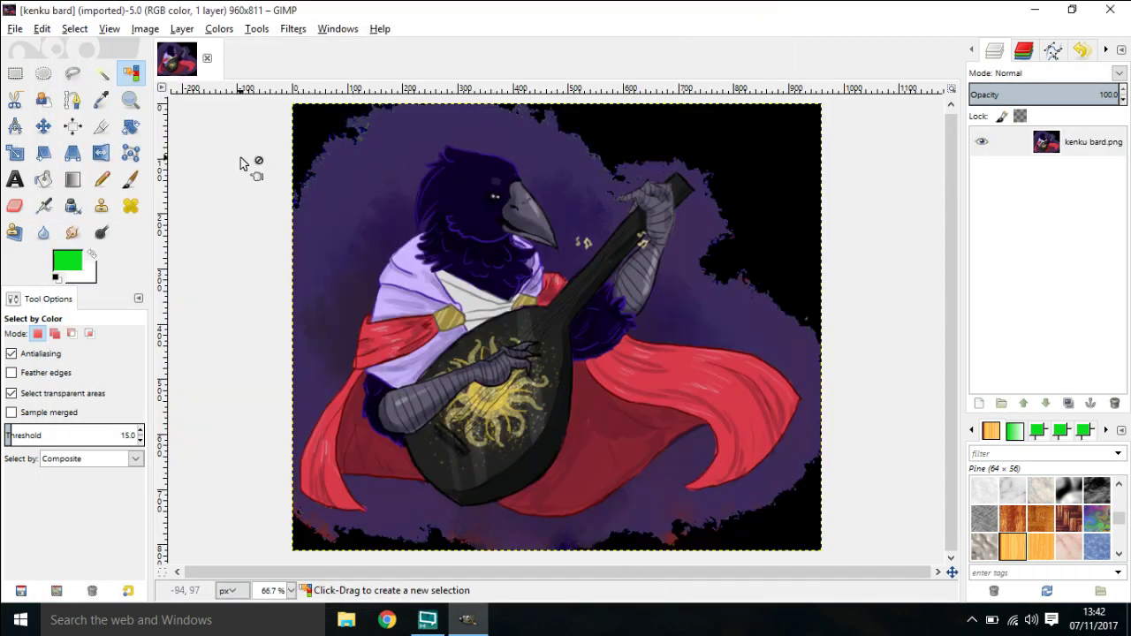
Cut a circular area about 499 × 499 px around the bird's head and torso, and close the source image discarding its changes
click(44, 76)
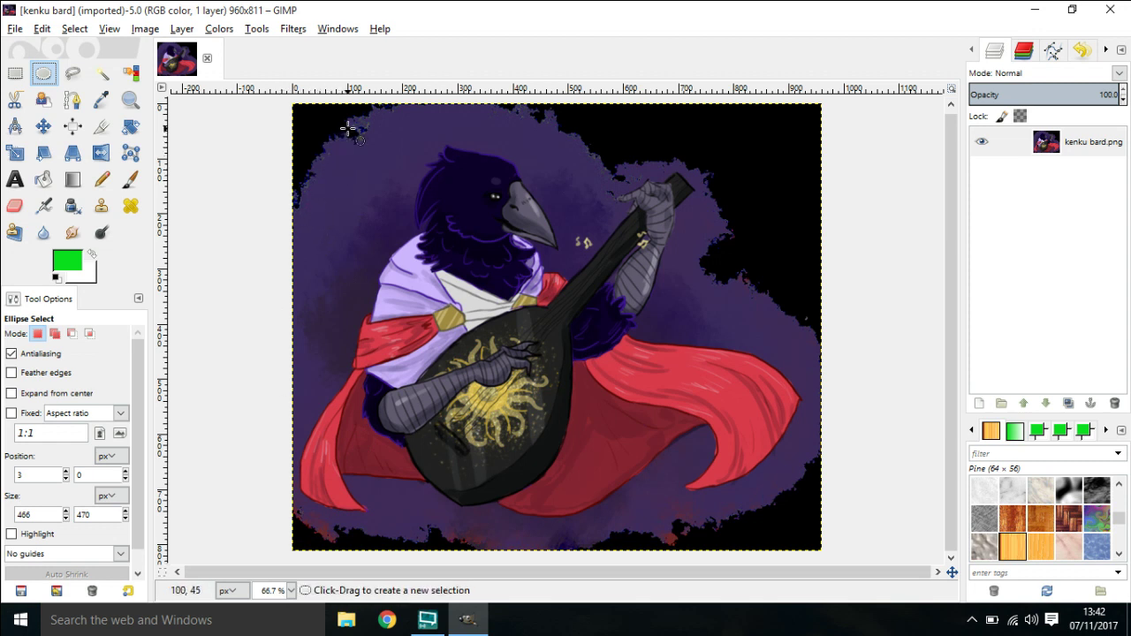
drag(347, 129, 620, 405)
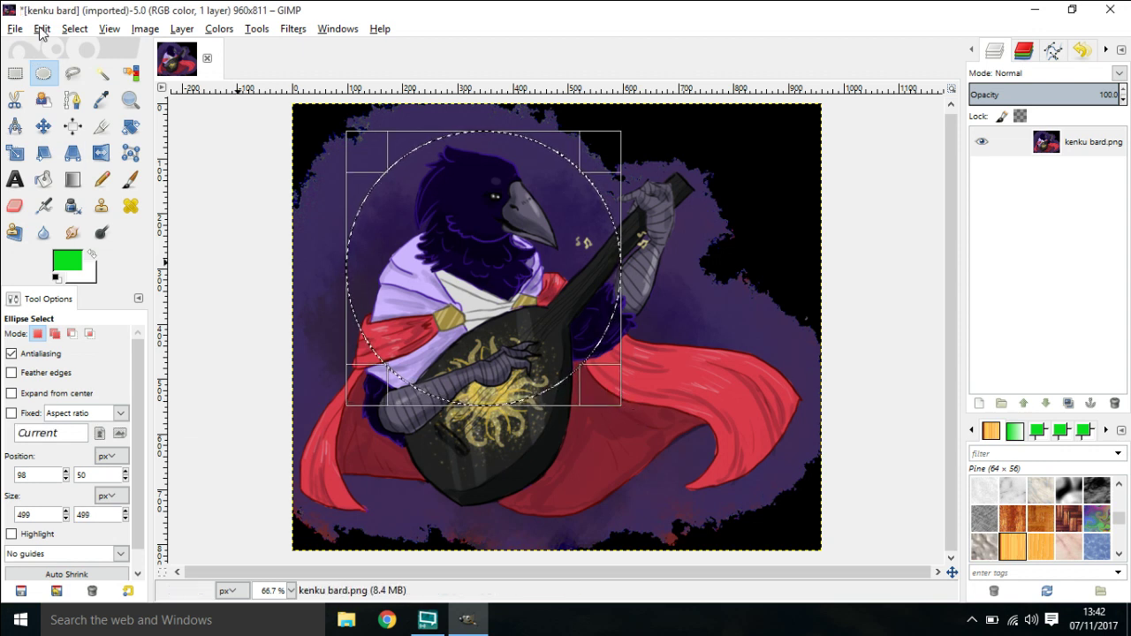
click(41, 29)
click(62, 127)
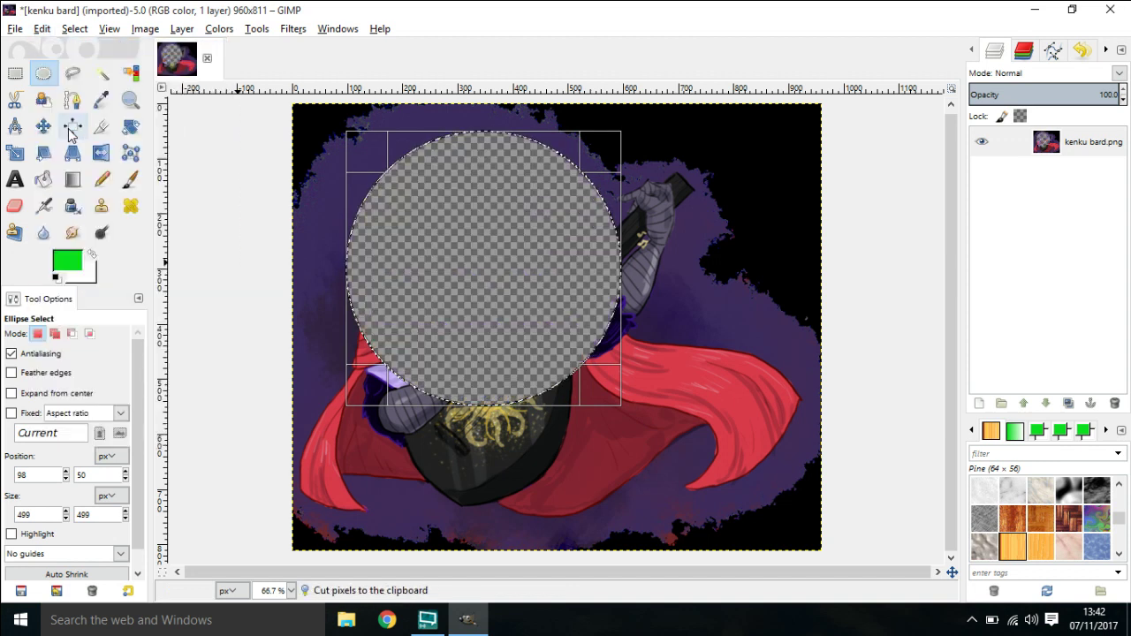
click(207, 60)
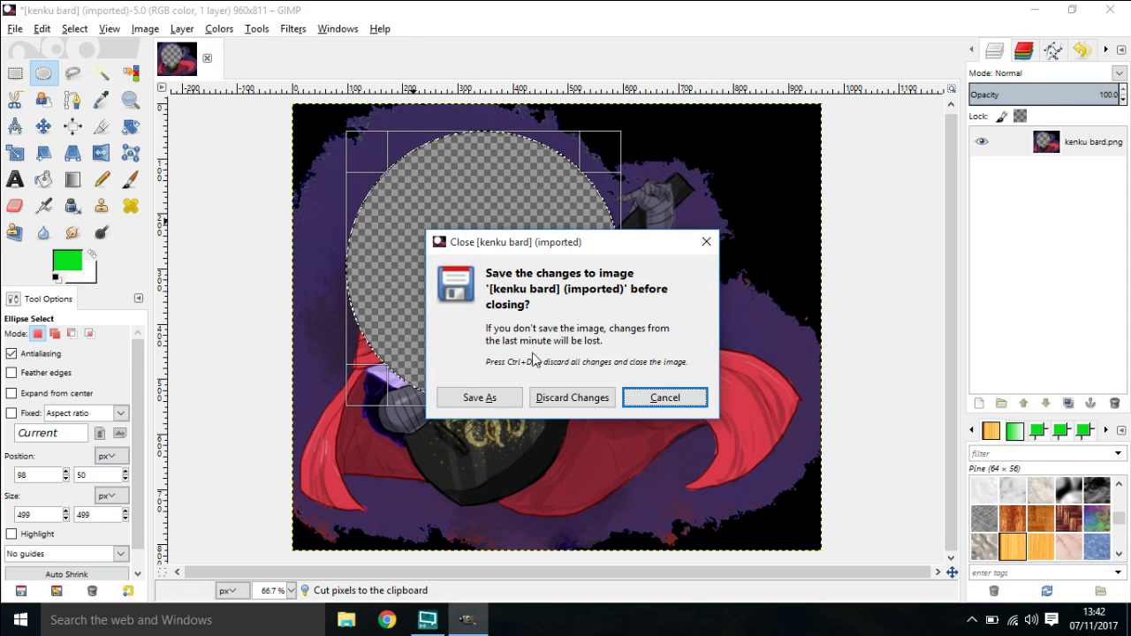
click(557, 399)
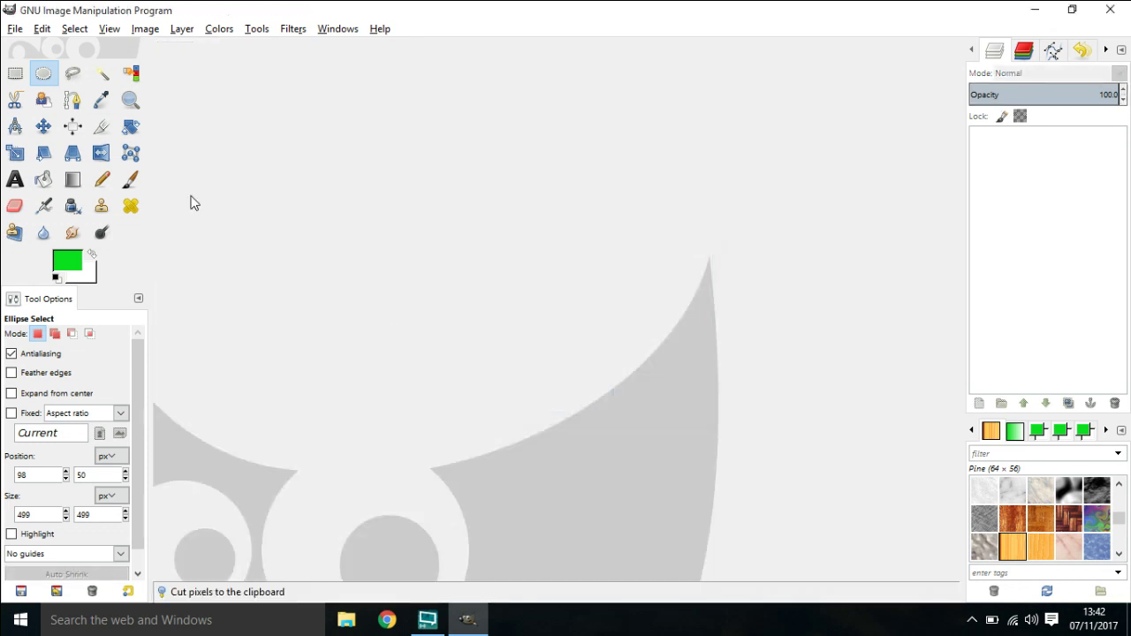
Create a new 490 × 490 px image and paste the cut circle into it
click(15, 28)
click(25, 47)
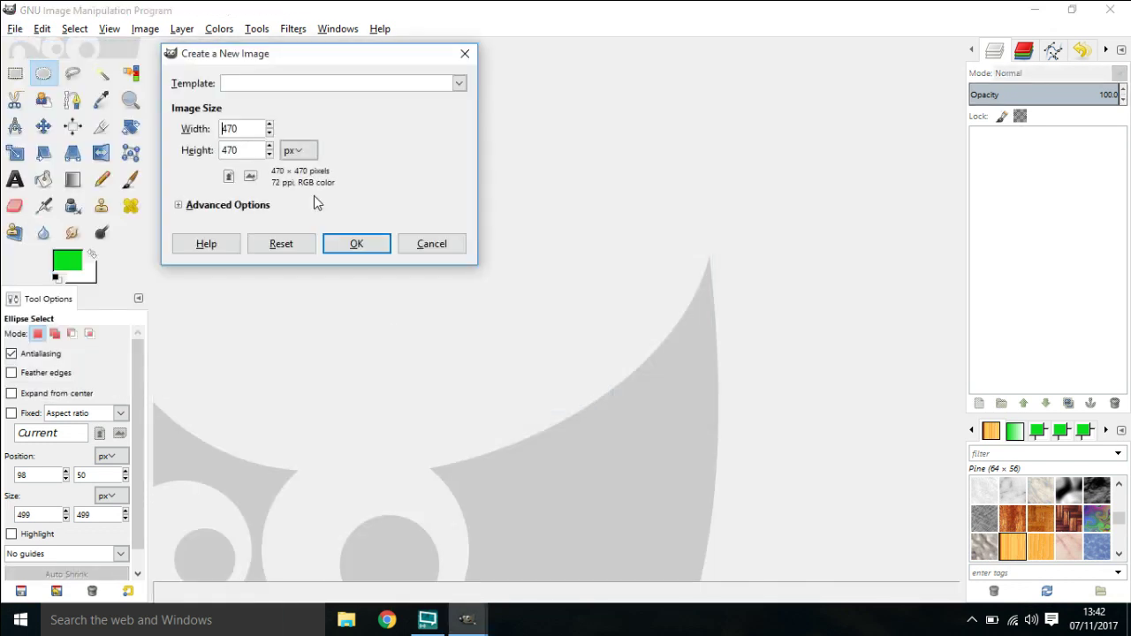
click(255, 128)
click(246, 151)
click(352, 245)
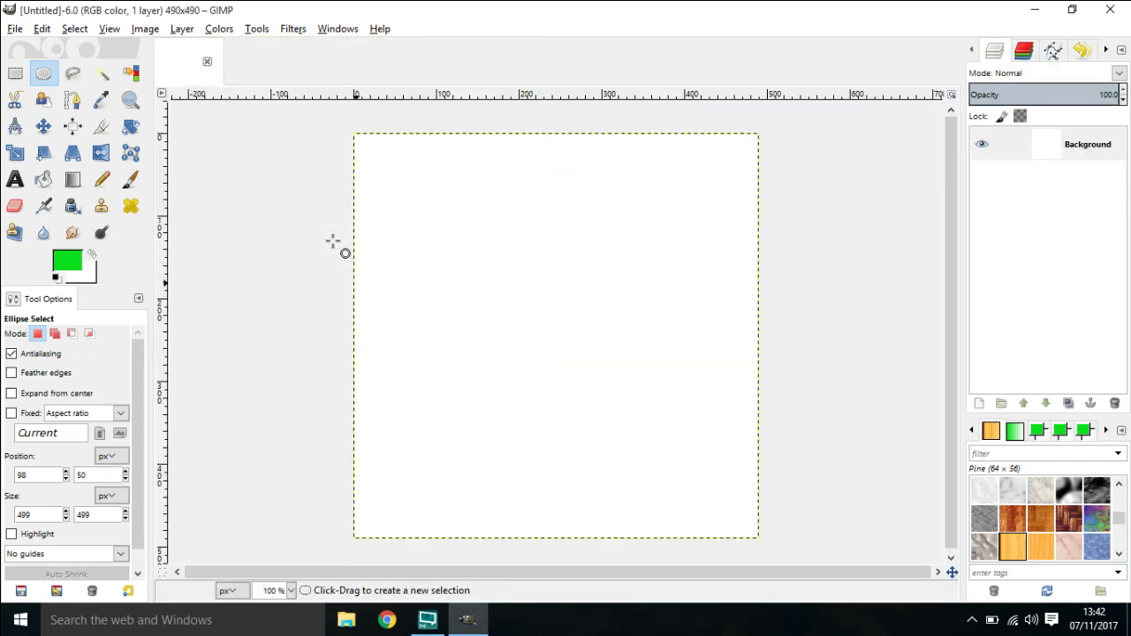
click(42, 30)
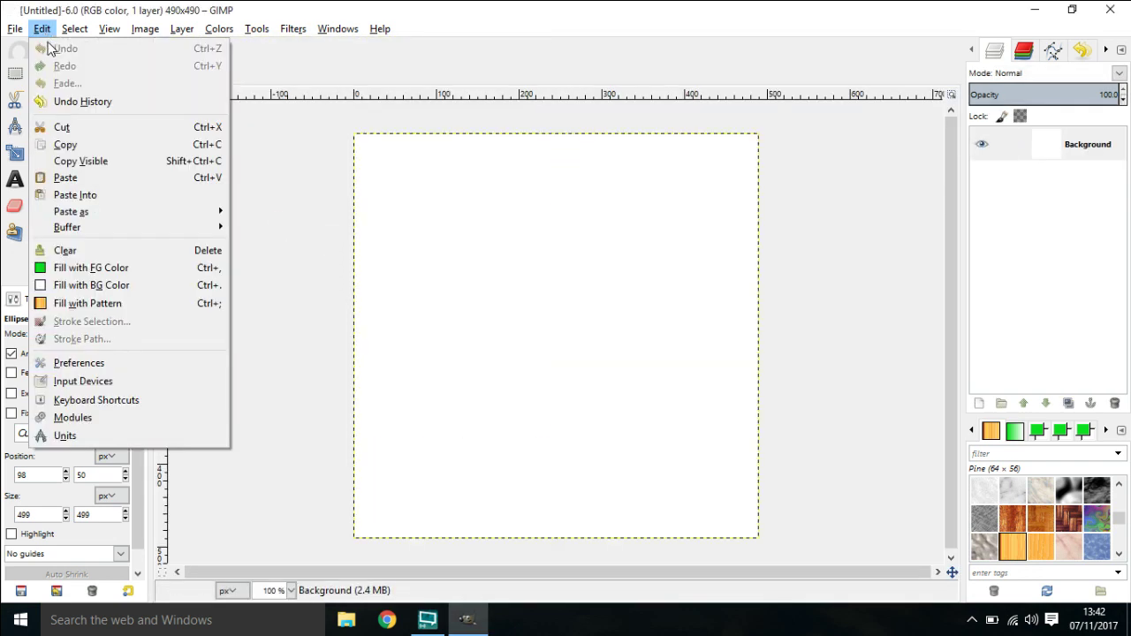
click(93, 177)
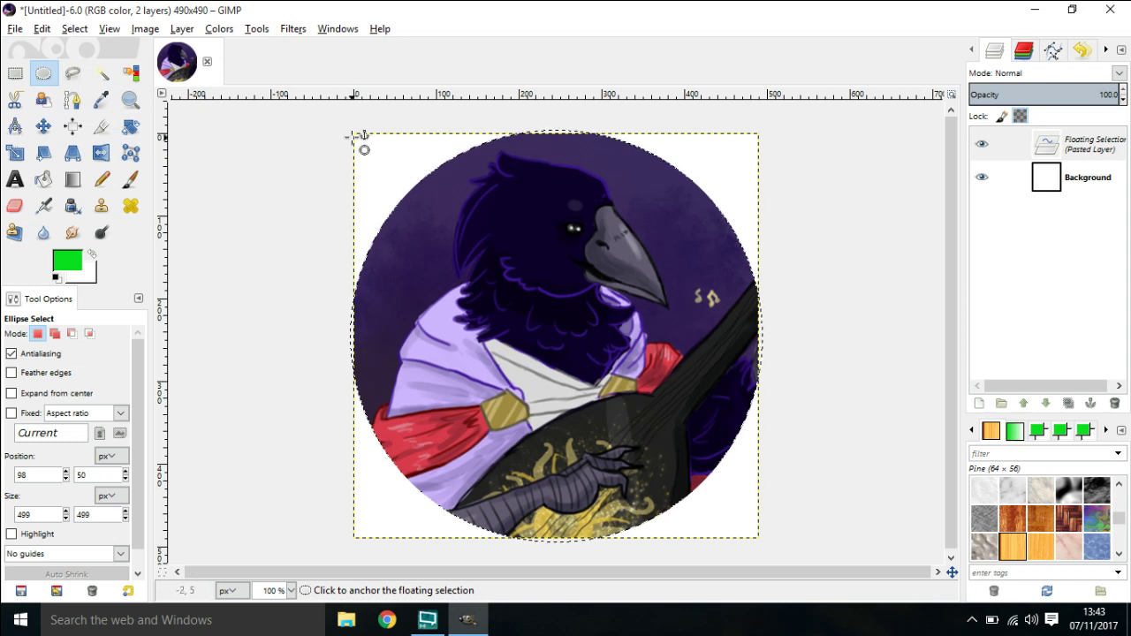
Stroke an ellipse selection about 493 × 488 px around the pasted portrait with the green Paintbrush, and anchor the floating selection
mouse_move(355, 135)
mouse_down()
mouse_move(415, 208)
mouse_move(761, 537)
mouse_up()
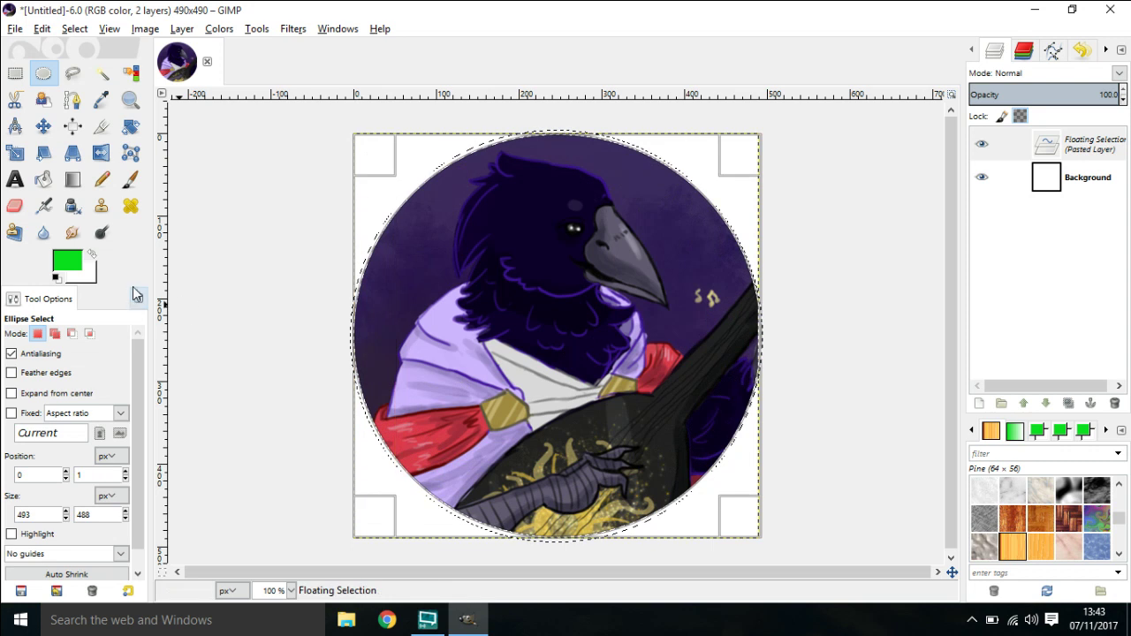
click(132, 182)
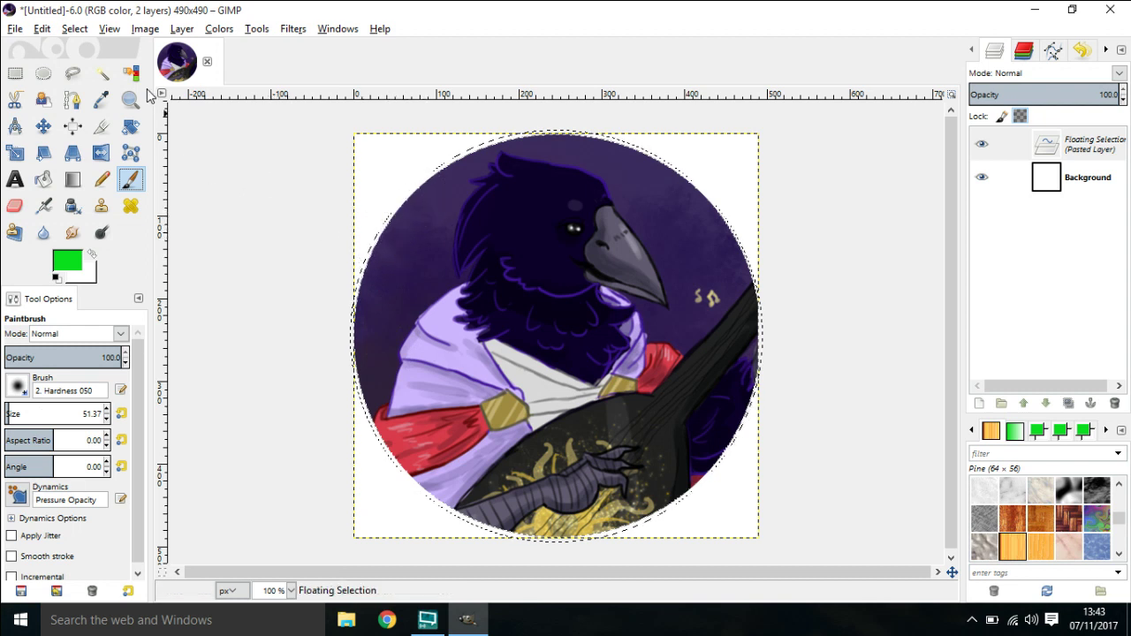
click(43, 30)
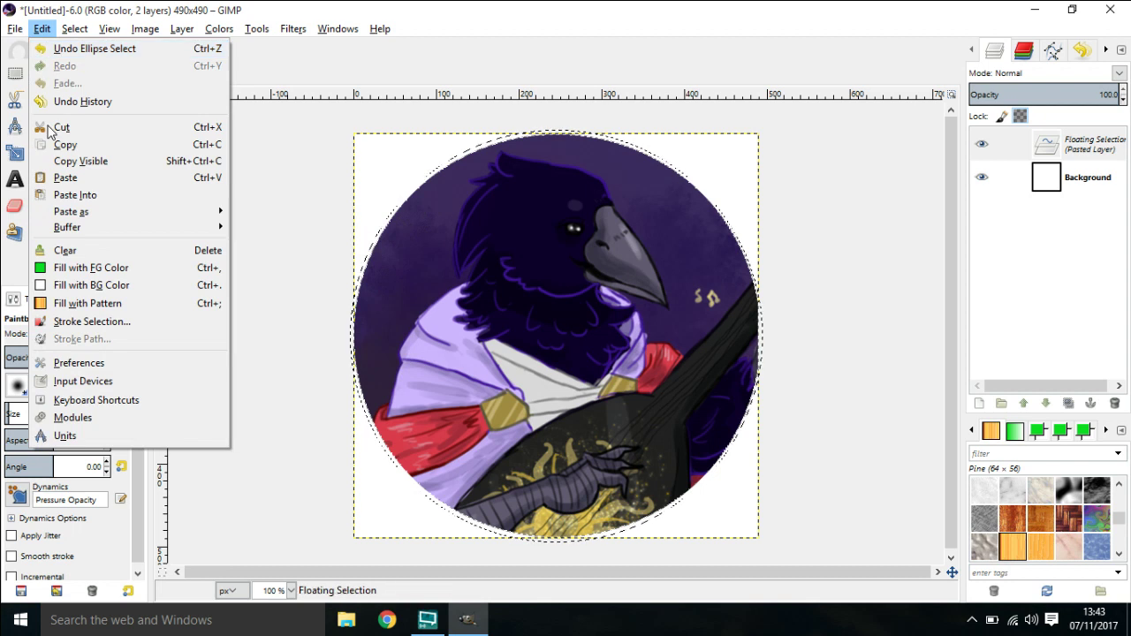
click(81, 323)
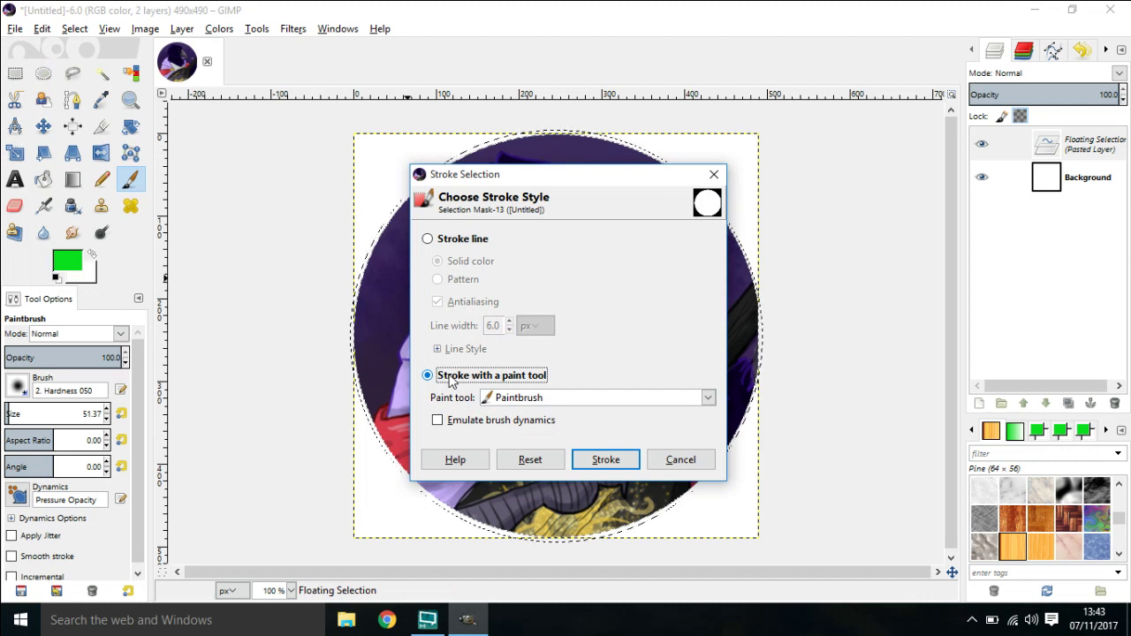
click(606, 460)
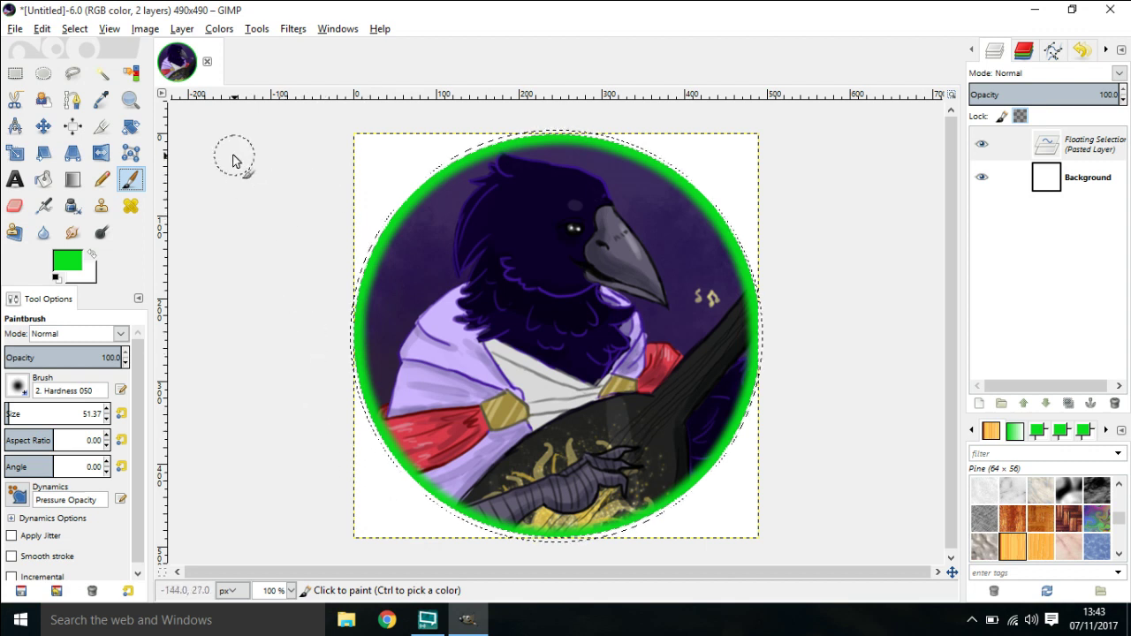
click(133, 74)
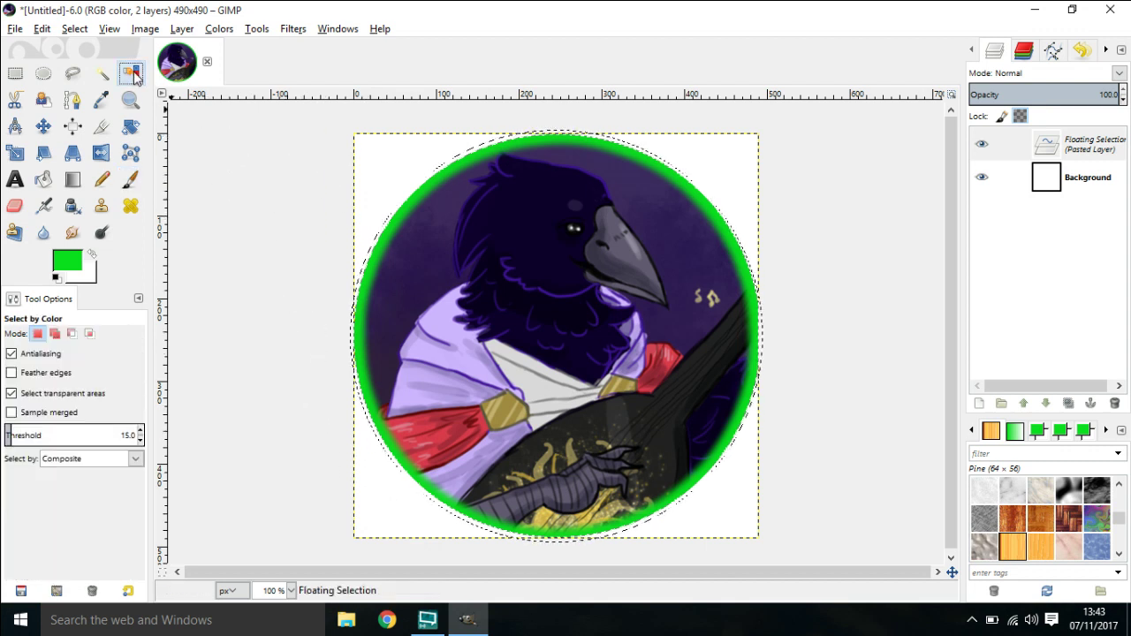
click(374, 164)
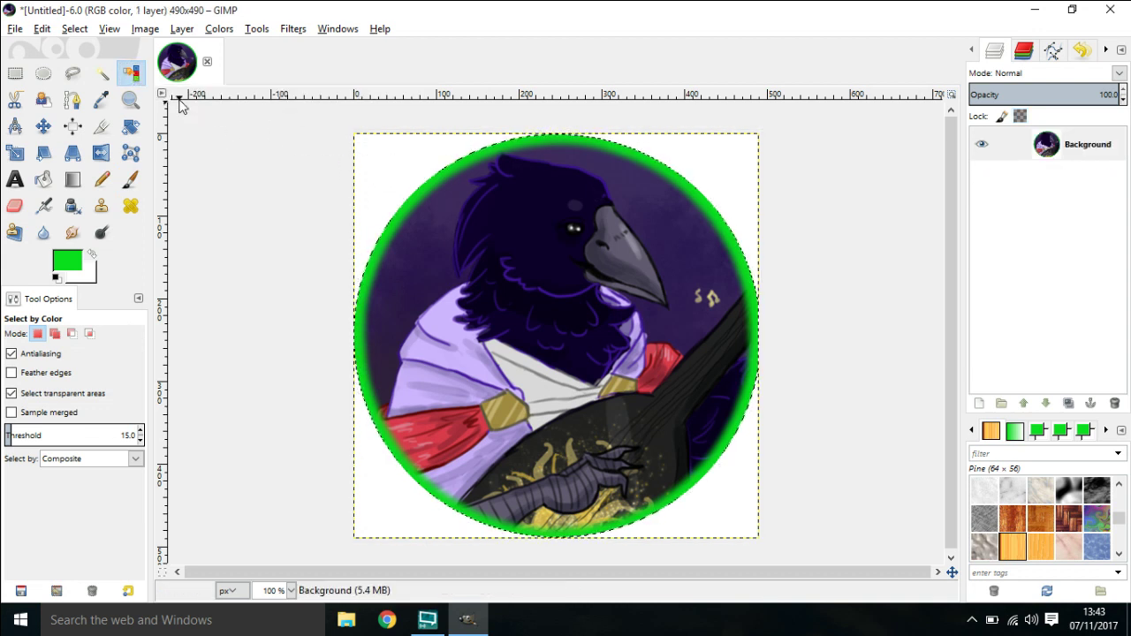
Add an alpha channel to the Background layer and delete the white corners outside the circle, selected by color
click(185, 31)
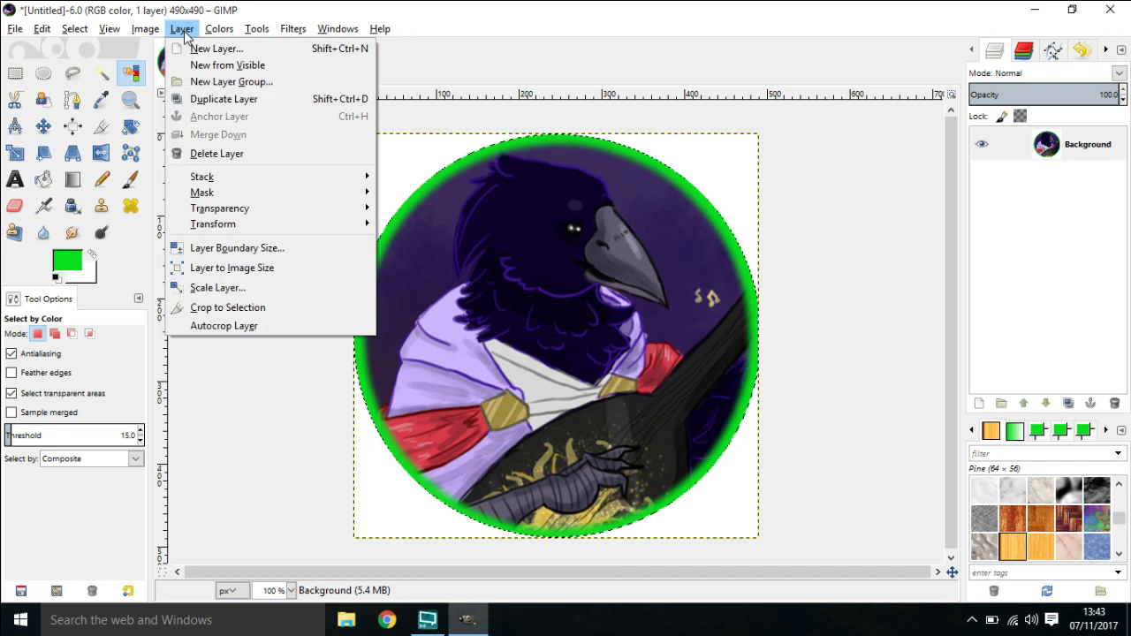
mouse_move(234, 210)
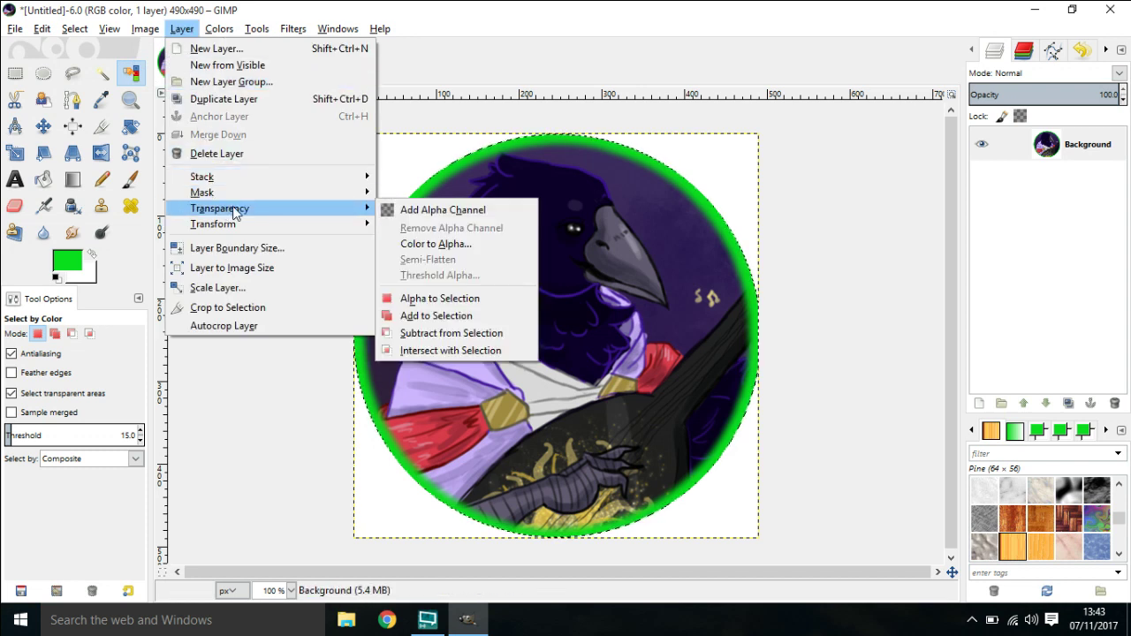
click(402, 213)
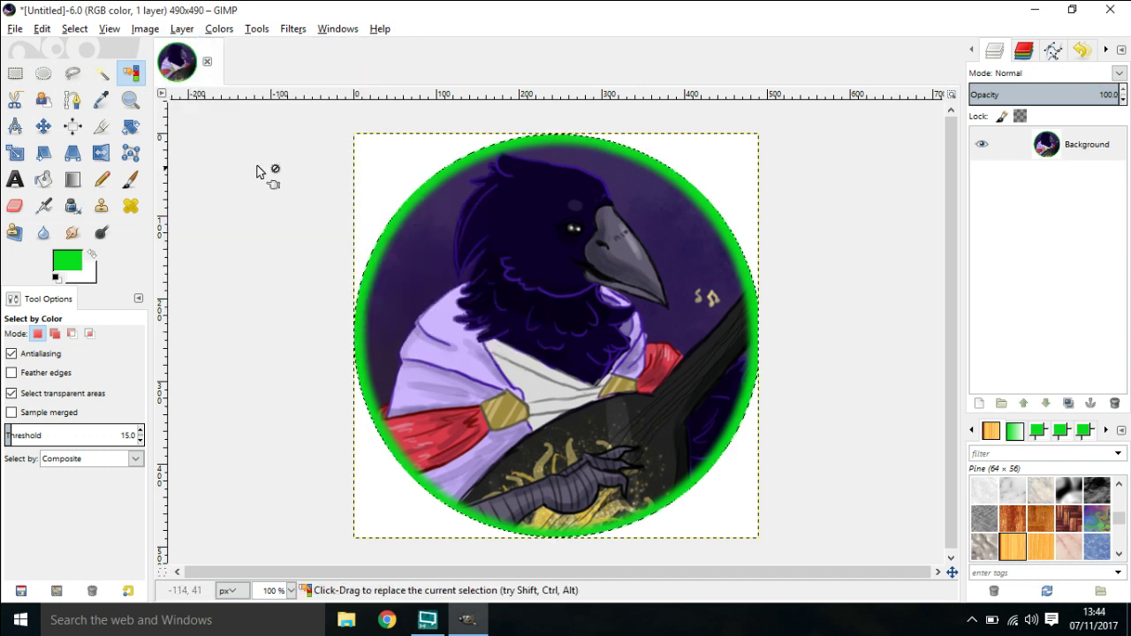
click(377, 164)
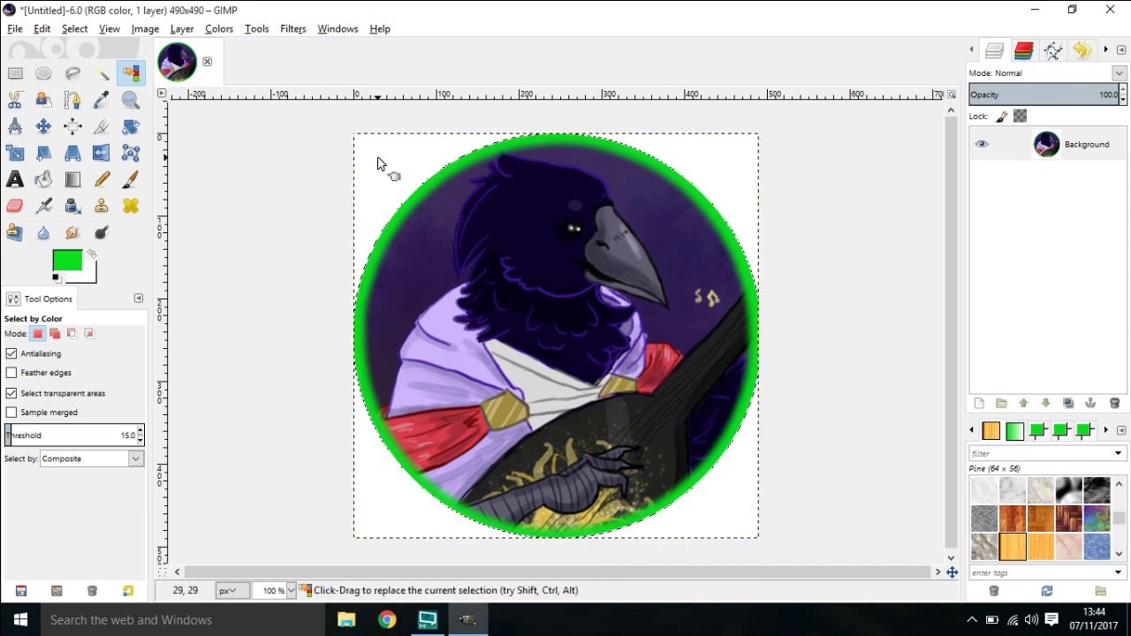
key(Delete)
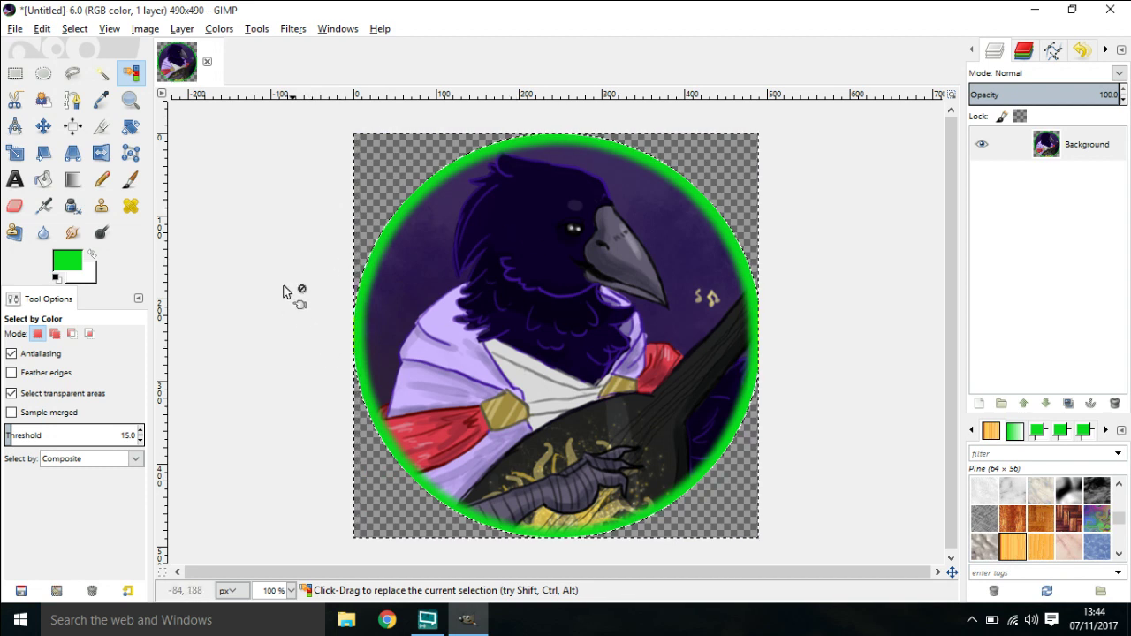
Save the image as Ken.xcf in the Pictures folder
click(15, 31)
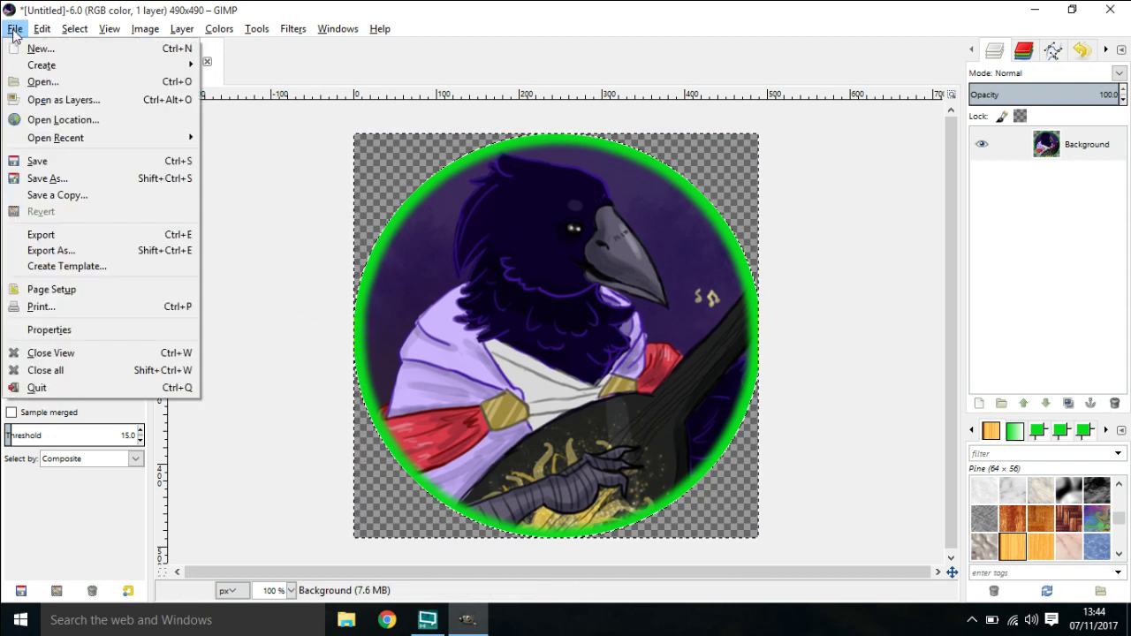
click(84, 180)
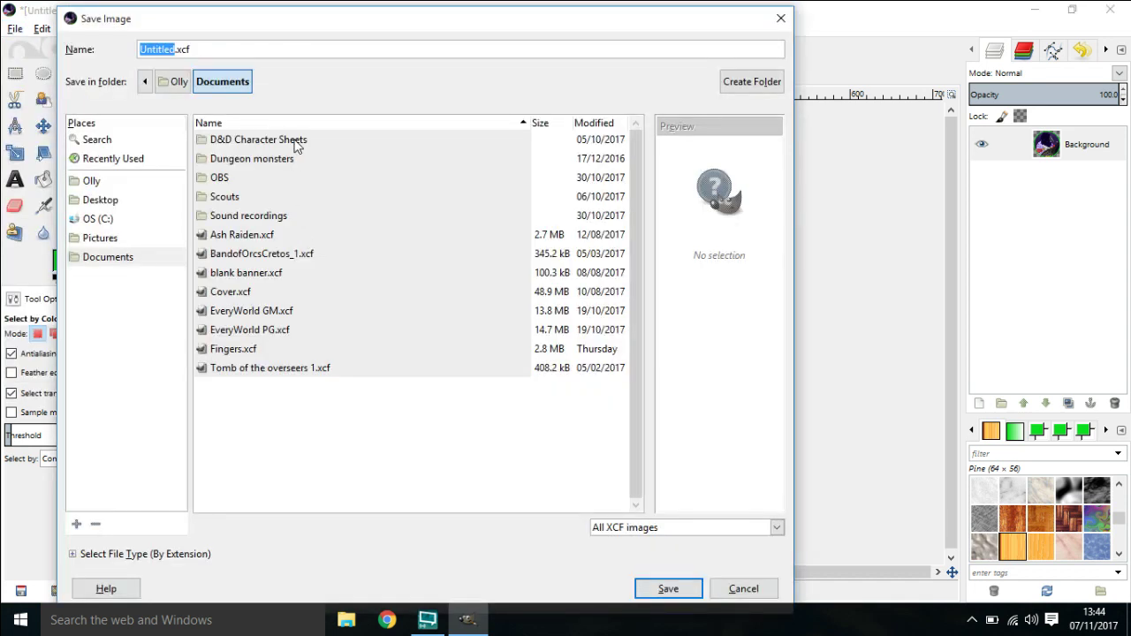
key(BackSpace)
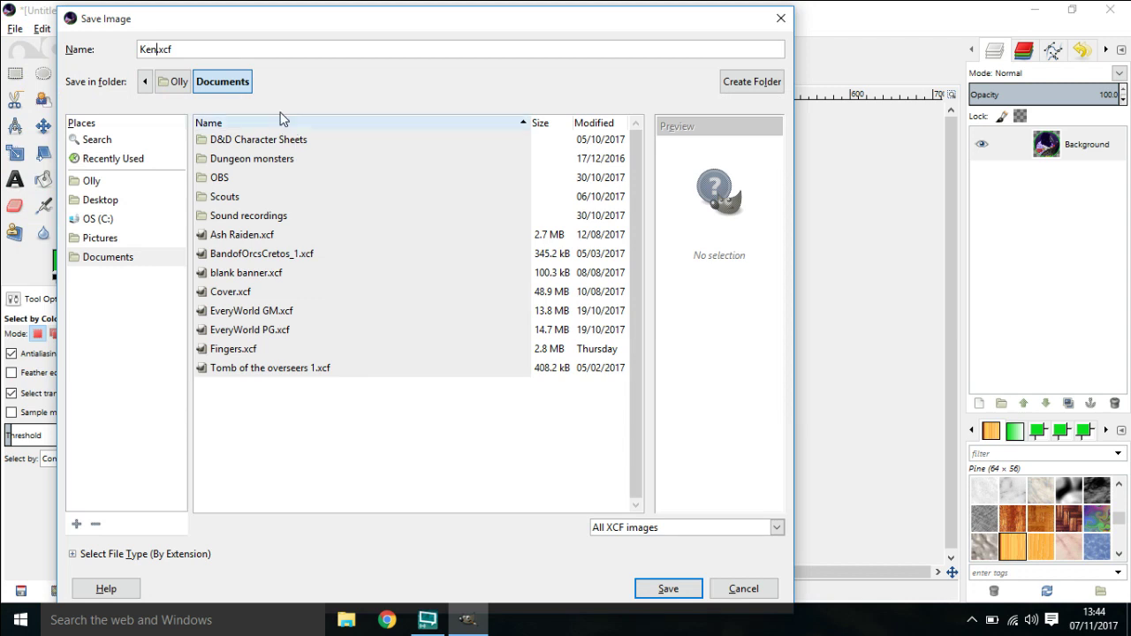
click(104, 240)
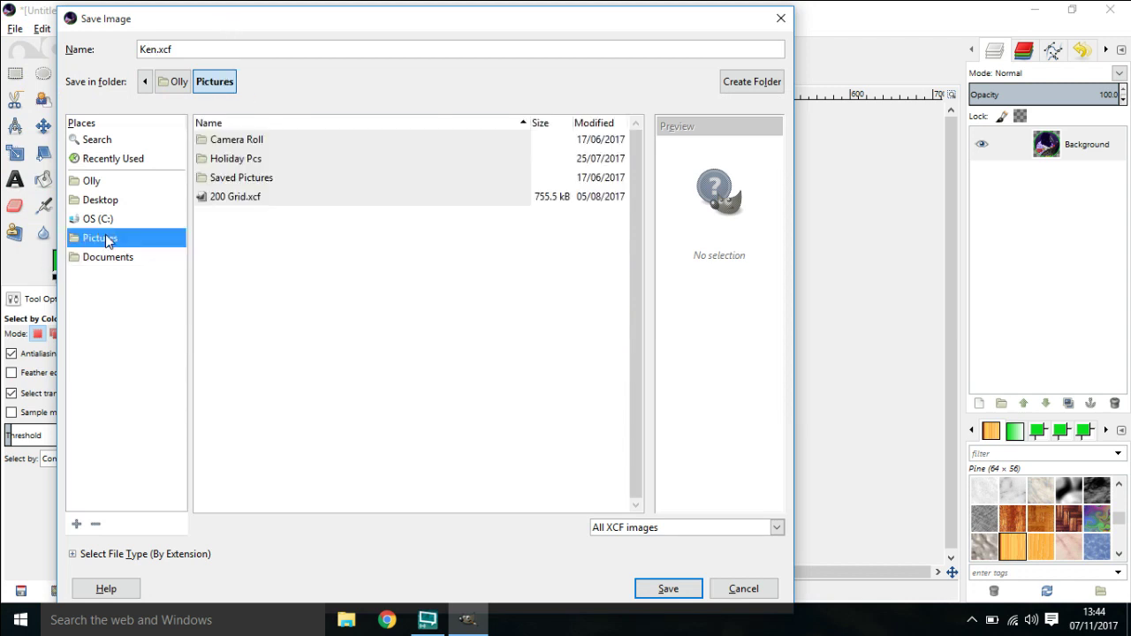
click(667, 586)
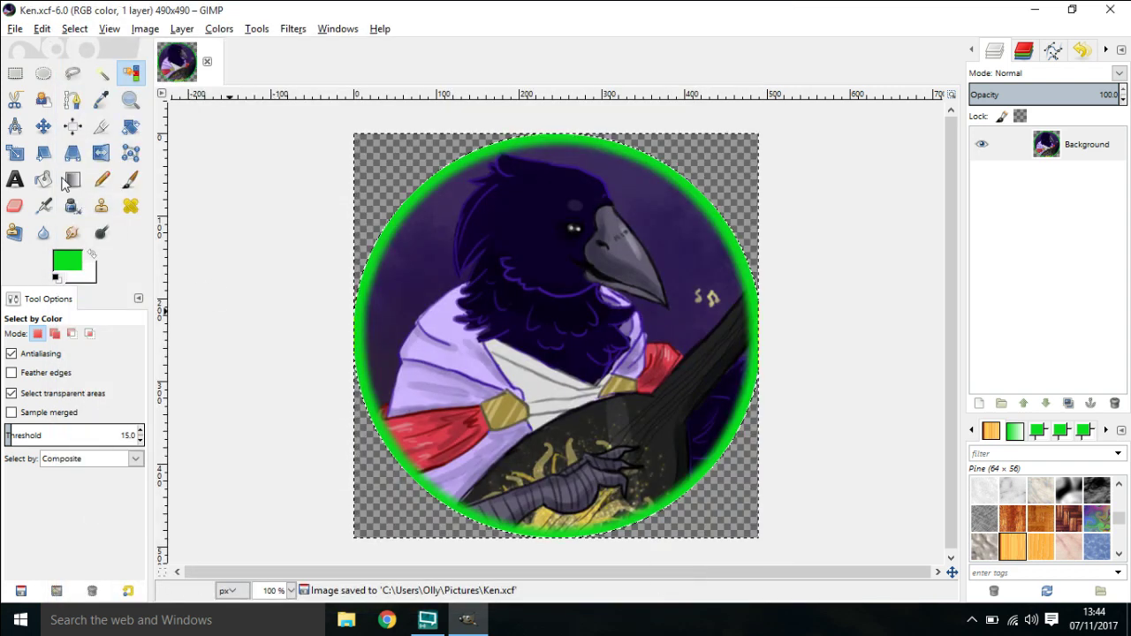
Export the image as Ken.png to the Pictures folder with the default PNG options
click(14, 29)
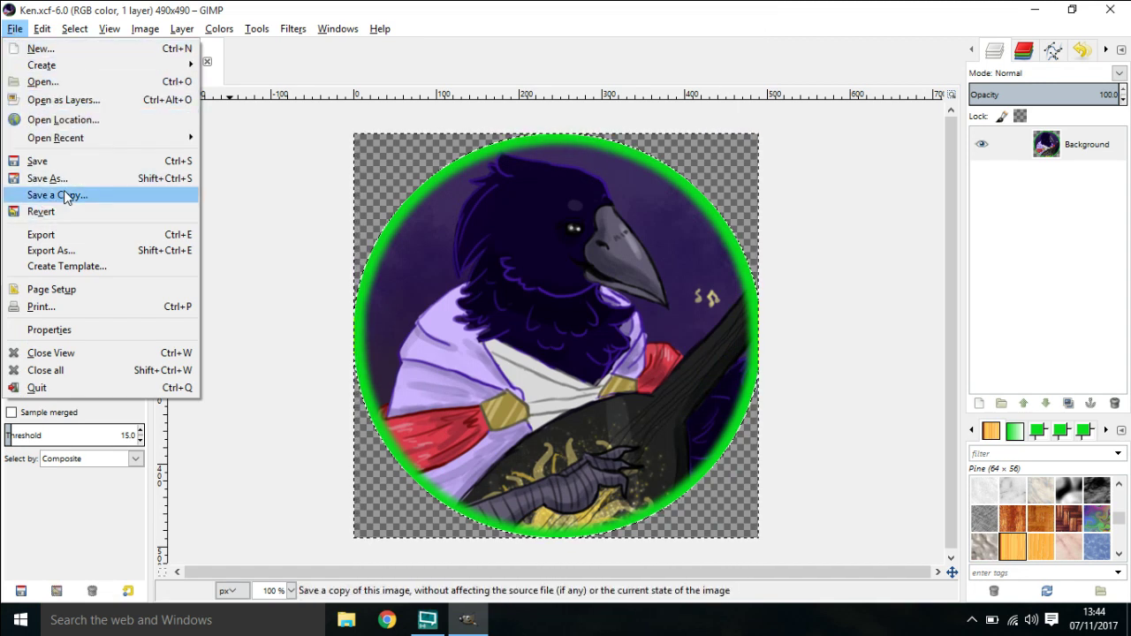
click(69, 250)
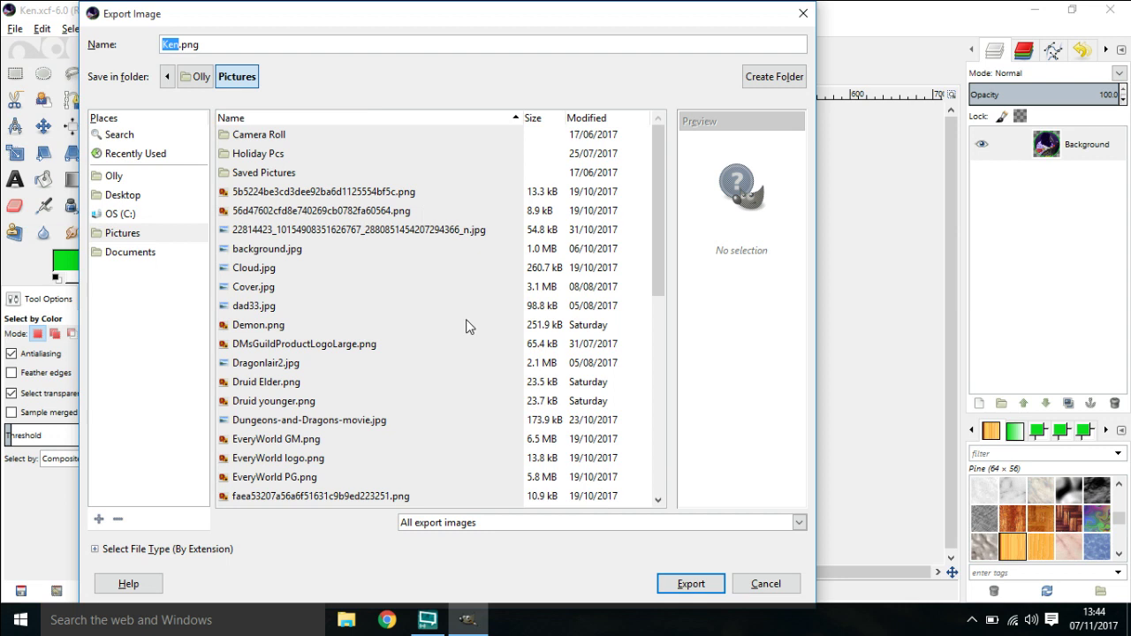
click(683, 586)
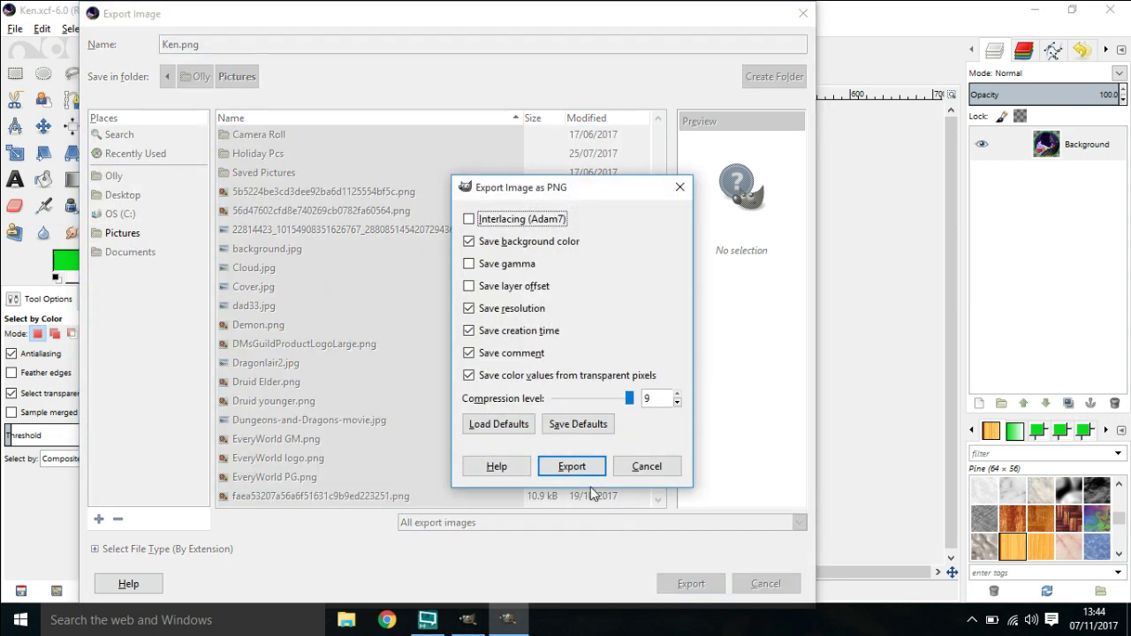
click(585, 468)
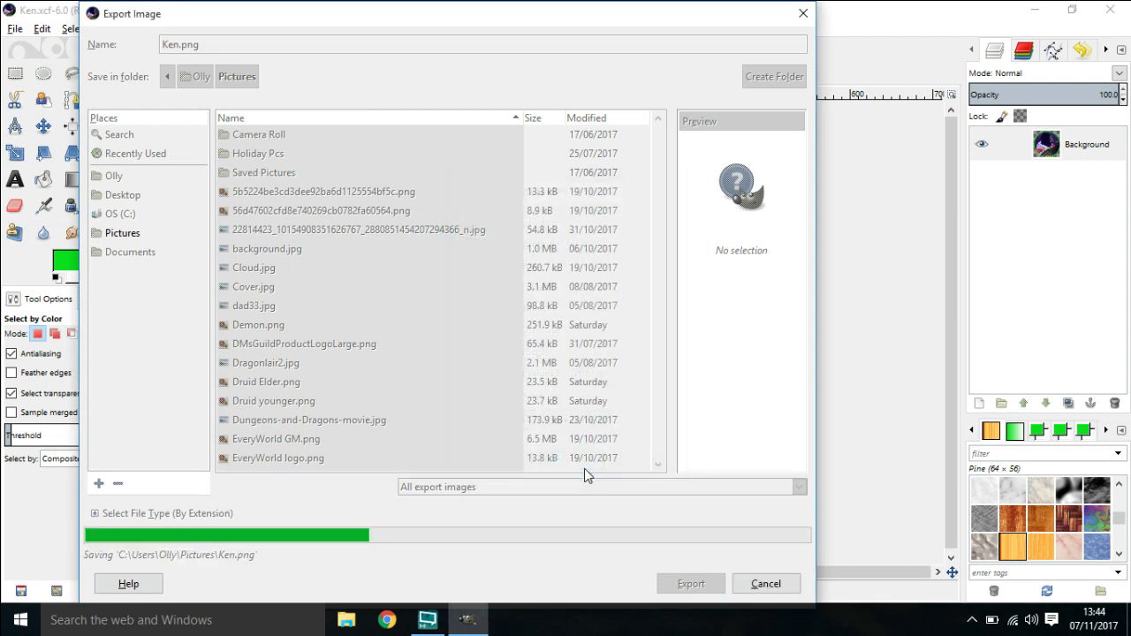